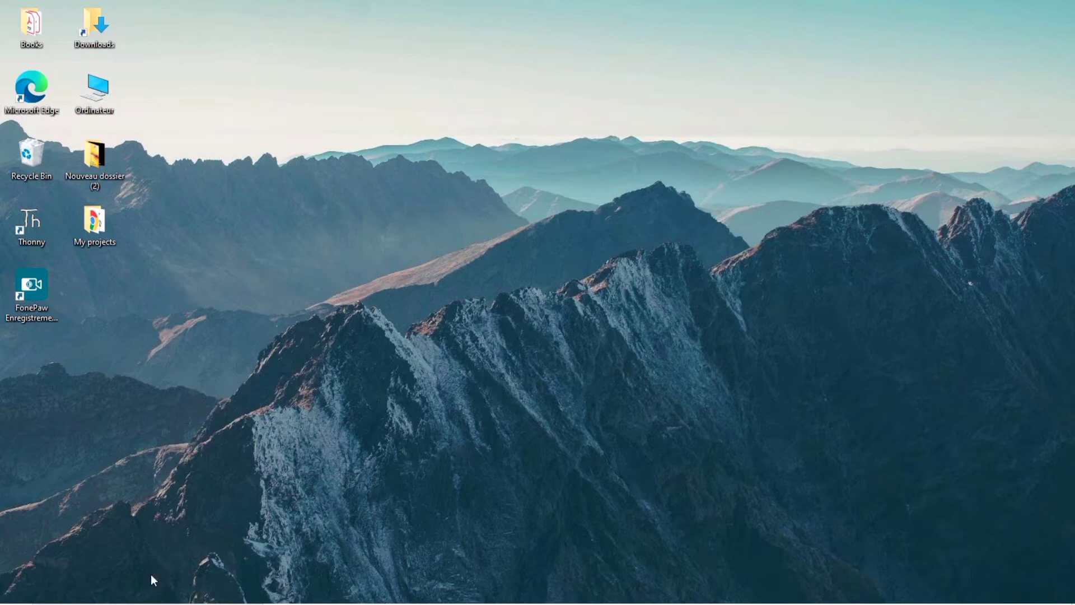
Open the advanced System Properties dialog by way of the Windows About page and its system information window.
mouse_move(78, 603)
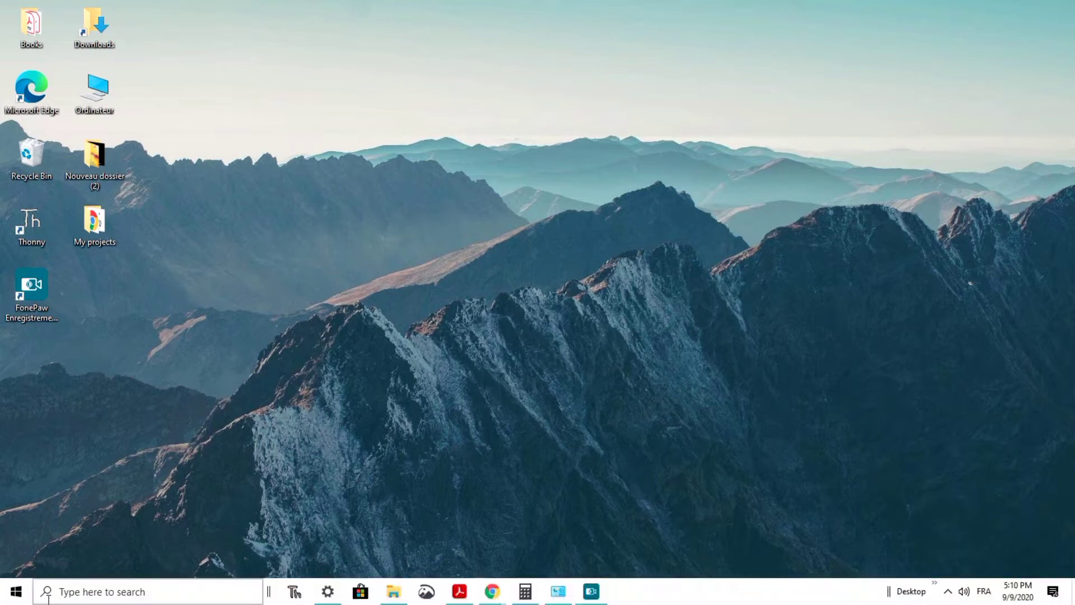
right_click(14, 599)
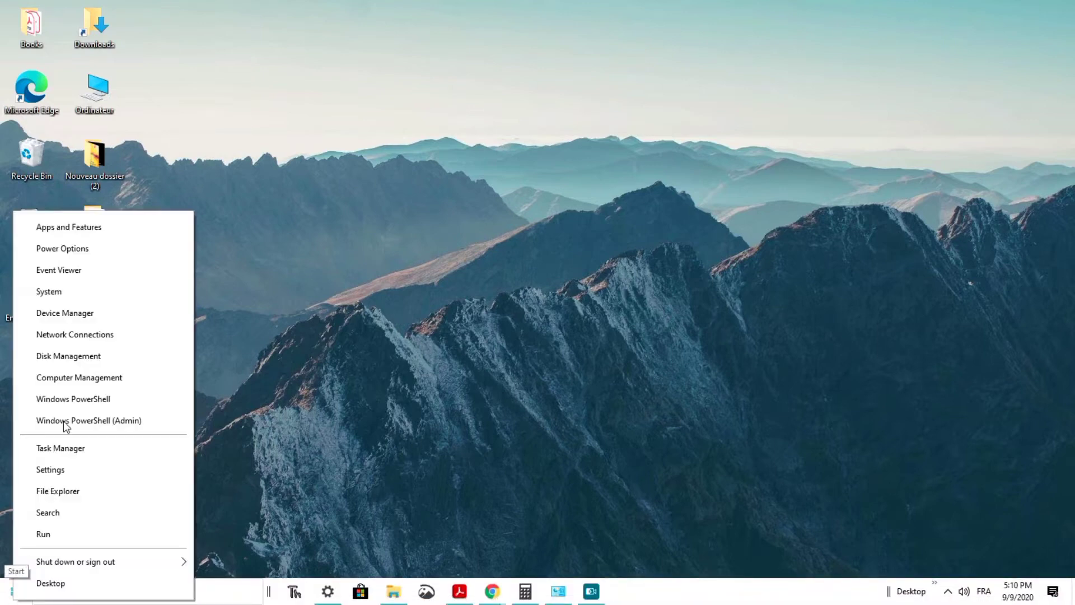
left_click(106, 288)
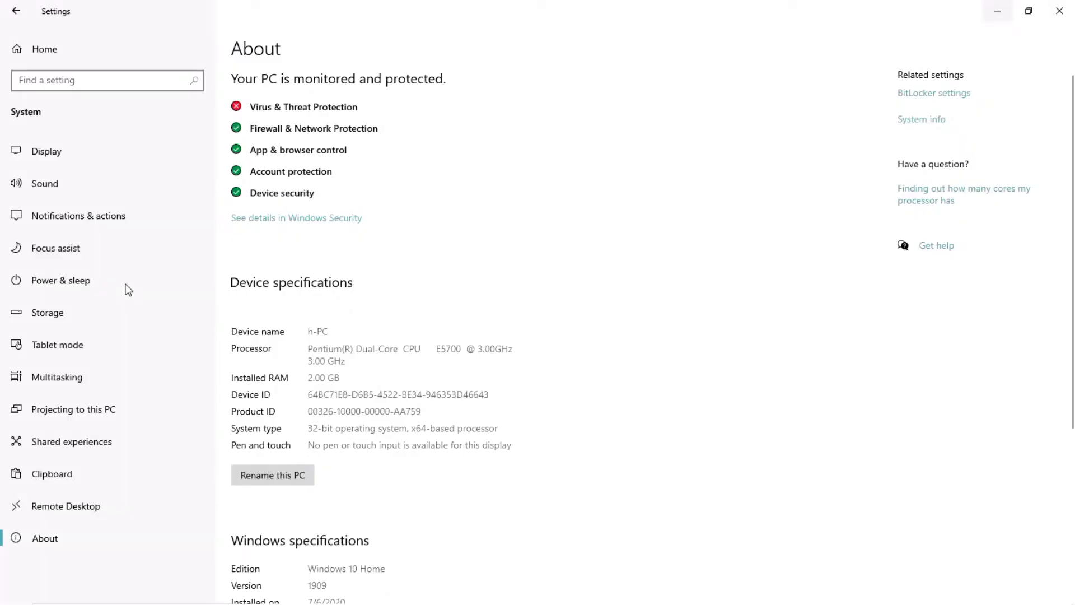
left_click(922, 119)
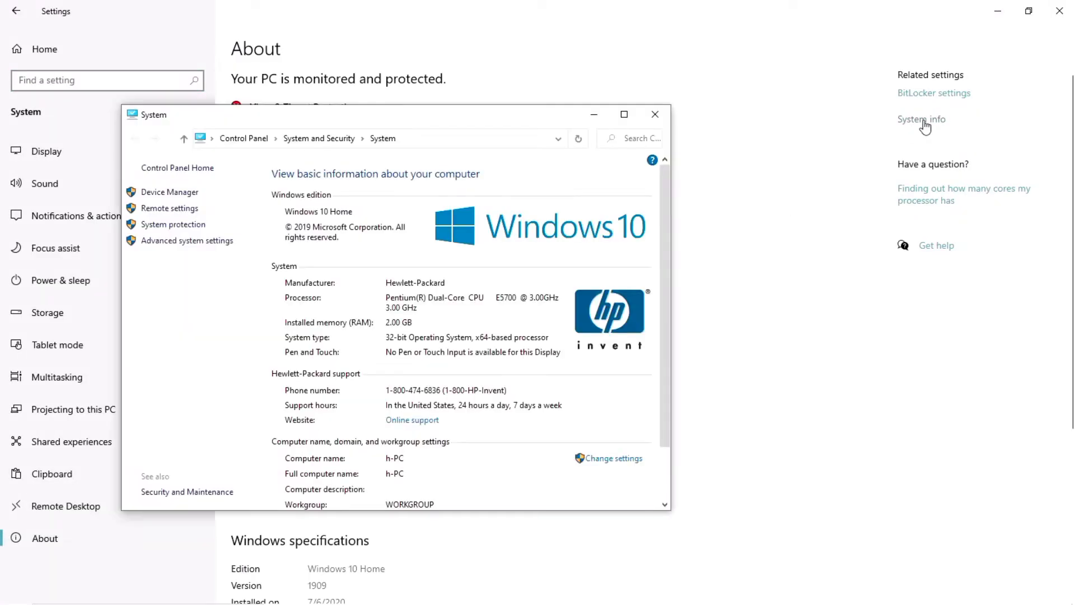
left_click_drag(267, 117, 347, 83)
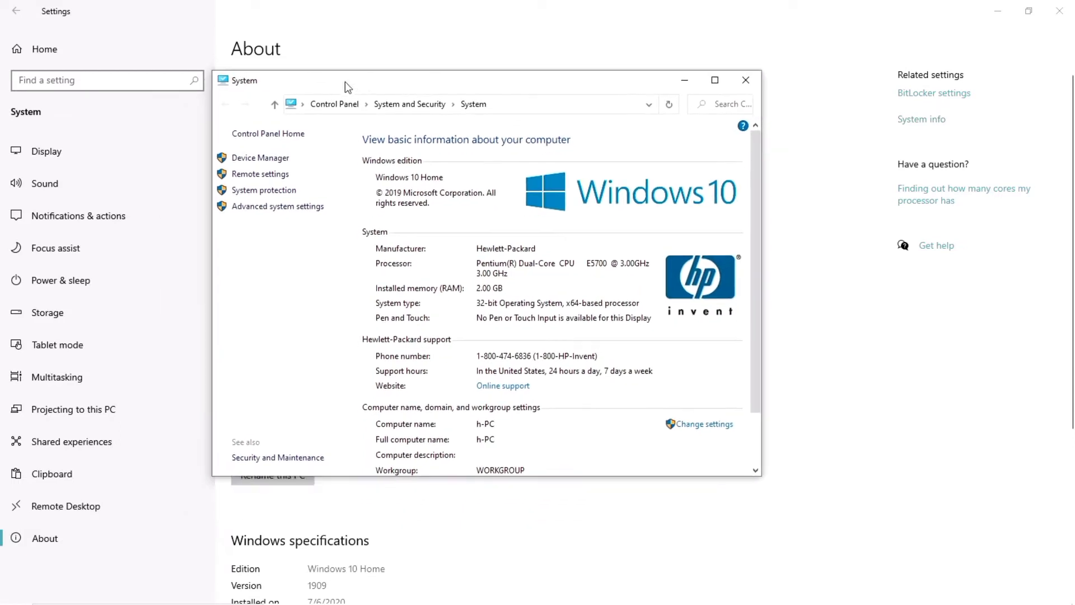
left_click(282, 211)
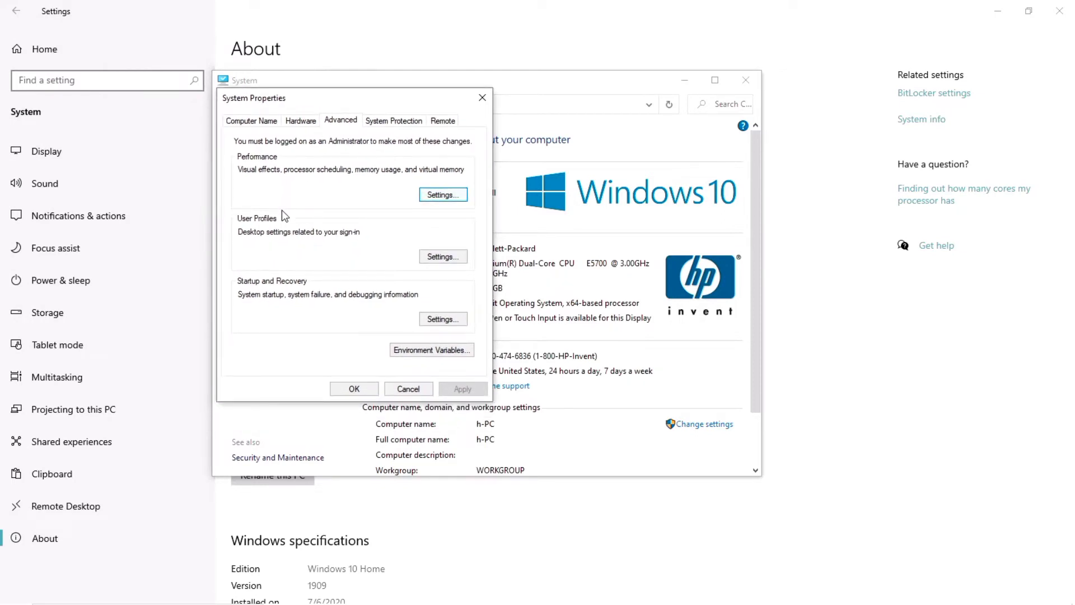
Open the performance settings and keep "Animate windows when minimizing and maximizing" turned off under the custom visual effects.
key("Return")
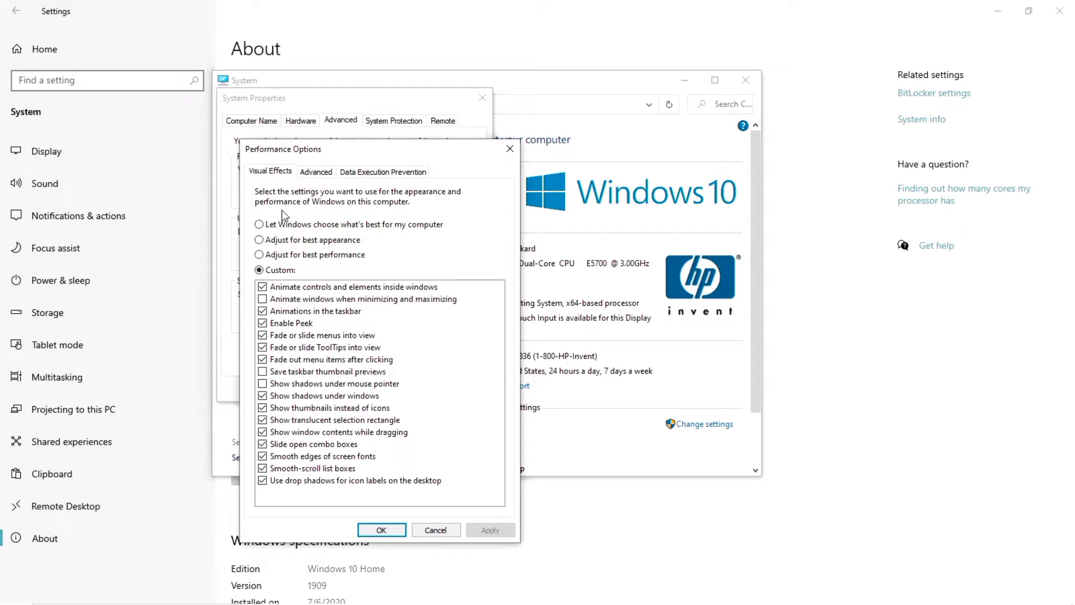
left_click(281, 223)
left_click(262, 299)
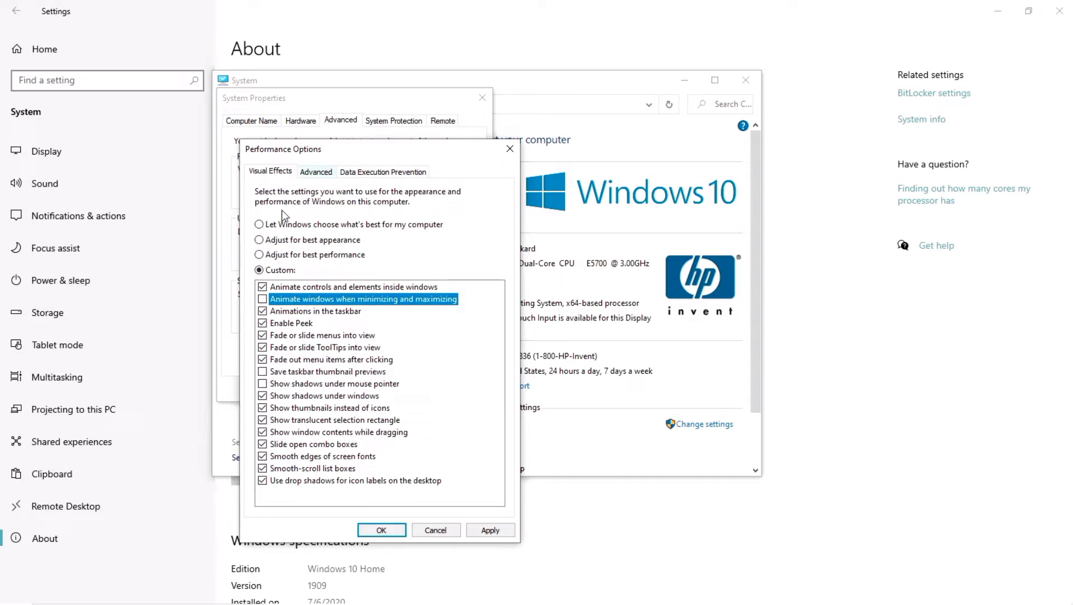
Open the virtual memory settings and choose a custom paging file size for drive C:.
key("ctrl+Tab")
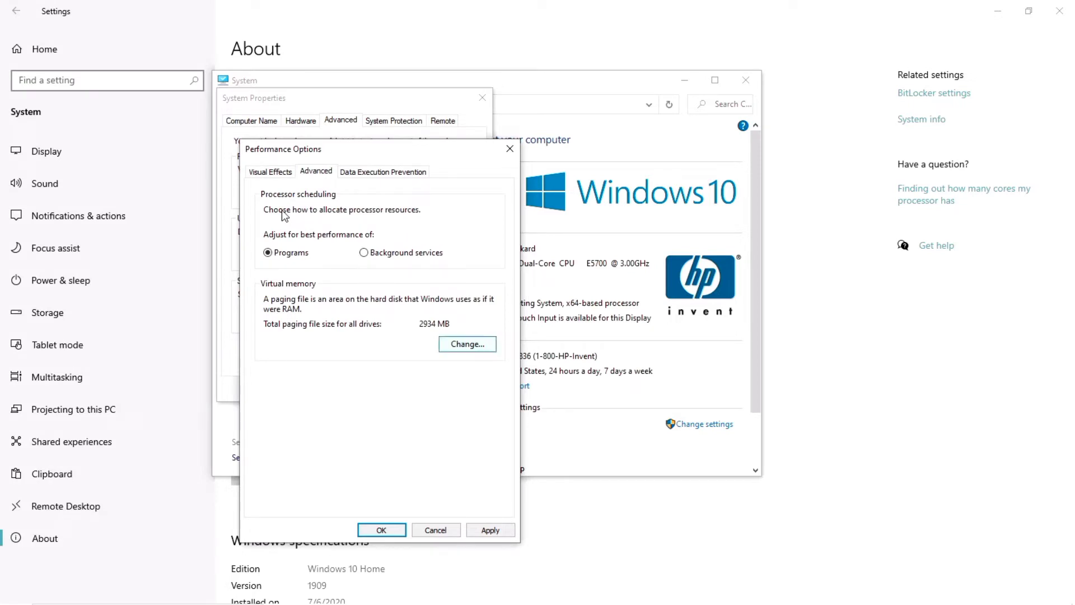
key("alt+c")
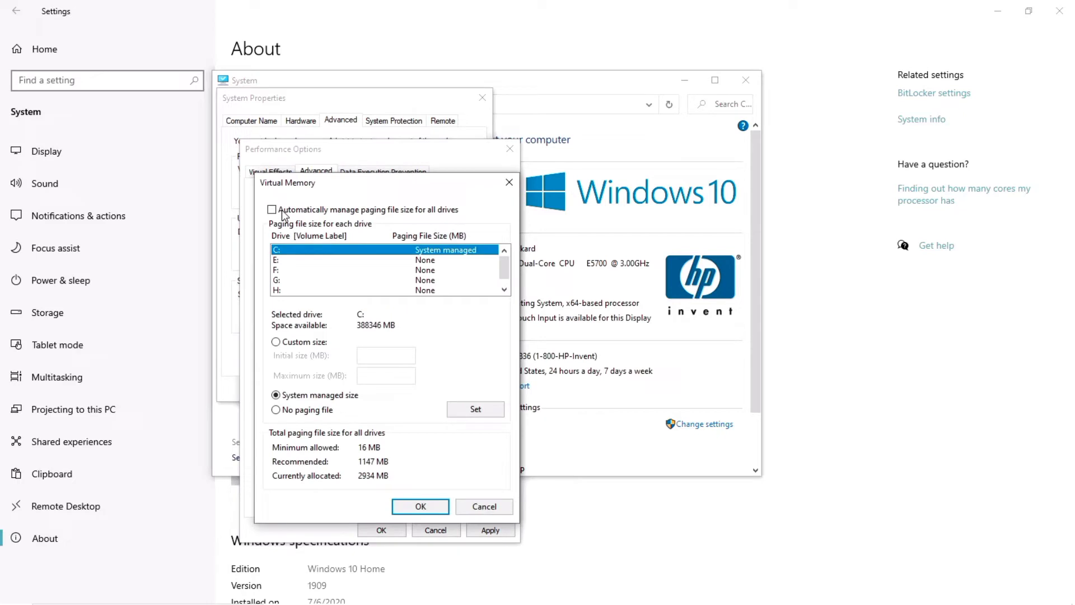
key("alt+c")
key("Tab")
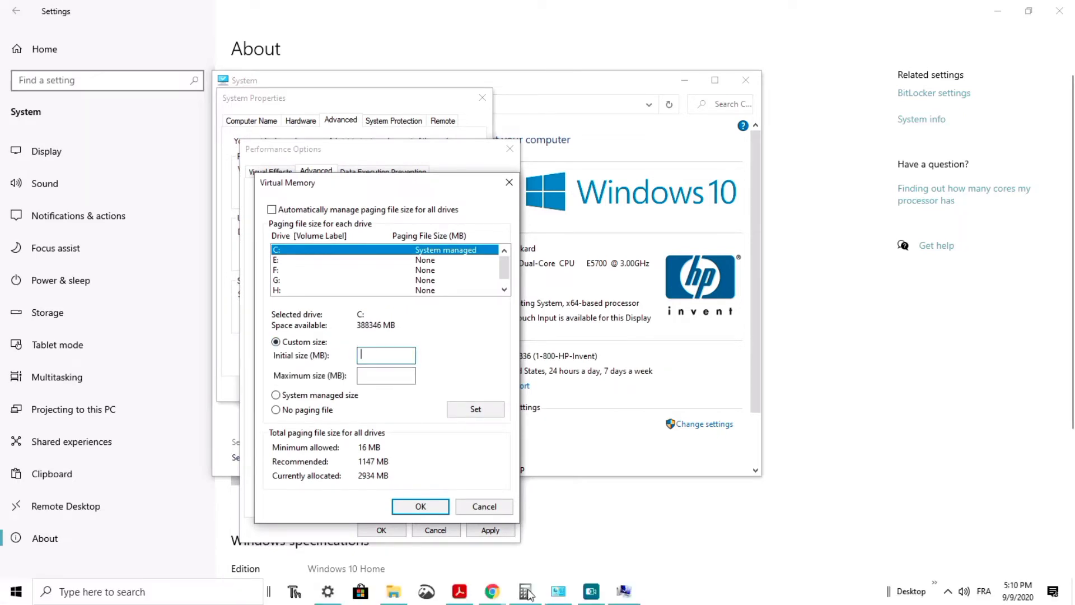
Switch to Calculator and multiply 2 by 1024 to convert the installed RAM from GB to MB.
left_click(527, 592)
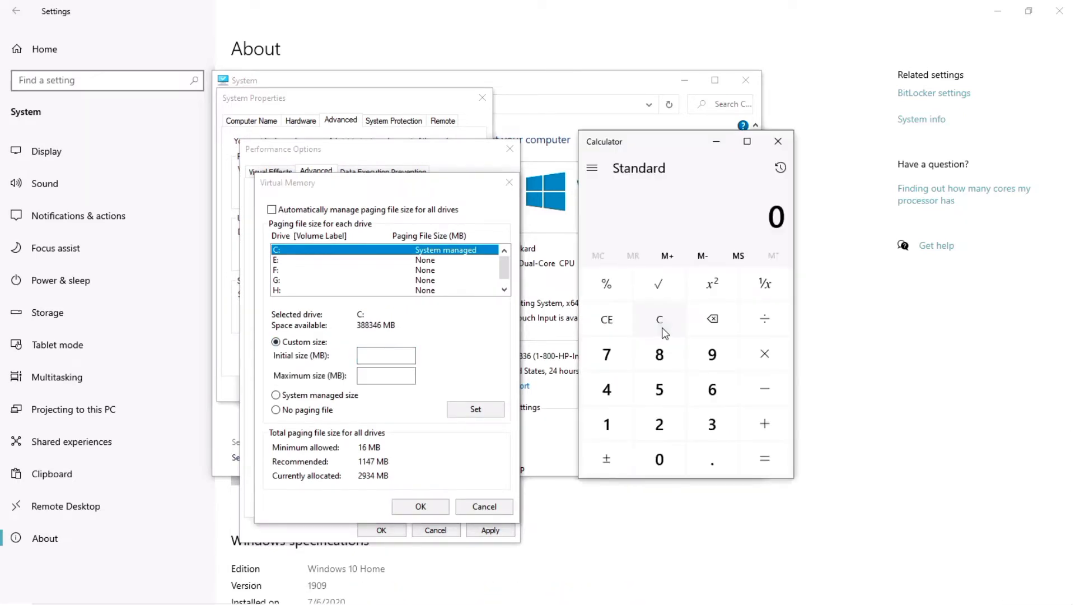
left_click(650, 432)
left_click(766, 356)
left_click(607, 424)
left_click(660, 459)
left_click(659, 424)
left_click(606, 389)
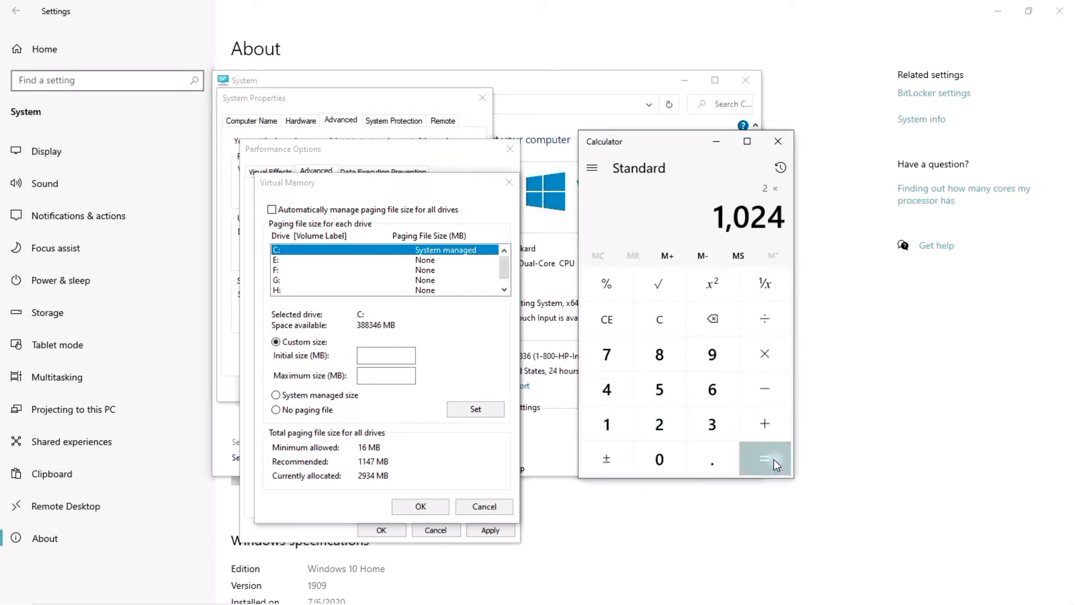
left_click(774, 459)
Set drive C:'s initial and maximum paging file sizes to 2048 MB and accept the virtual memory, performance and system property dialogs.
left_click(369, 359)
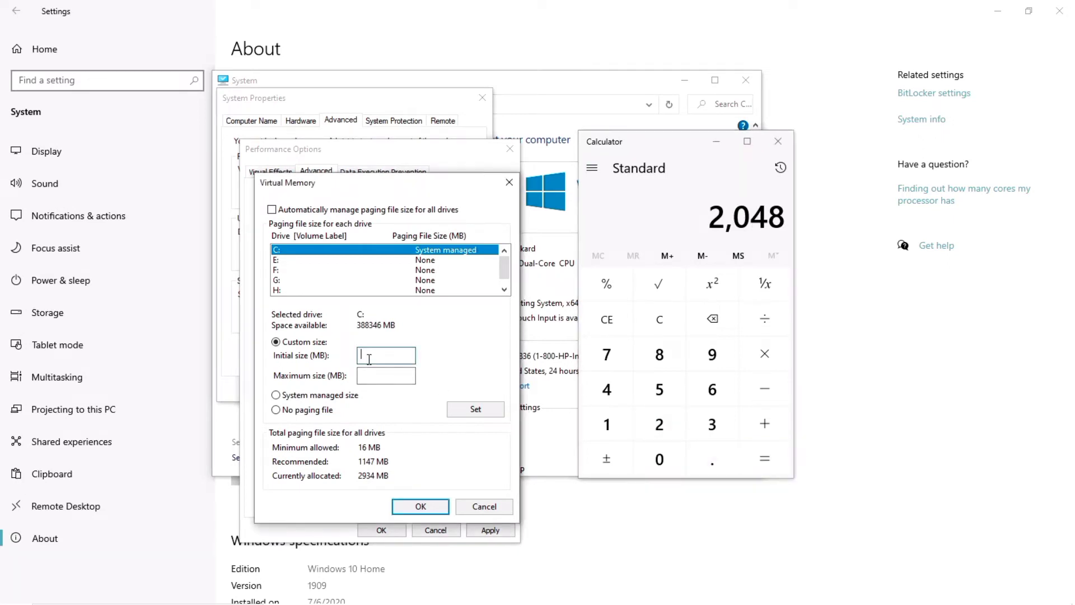
type("204")
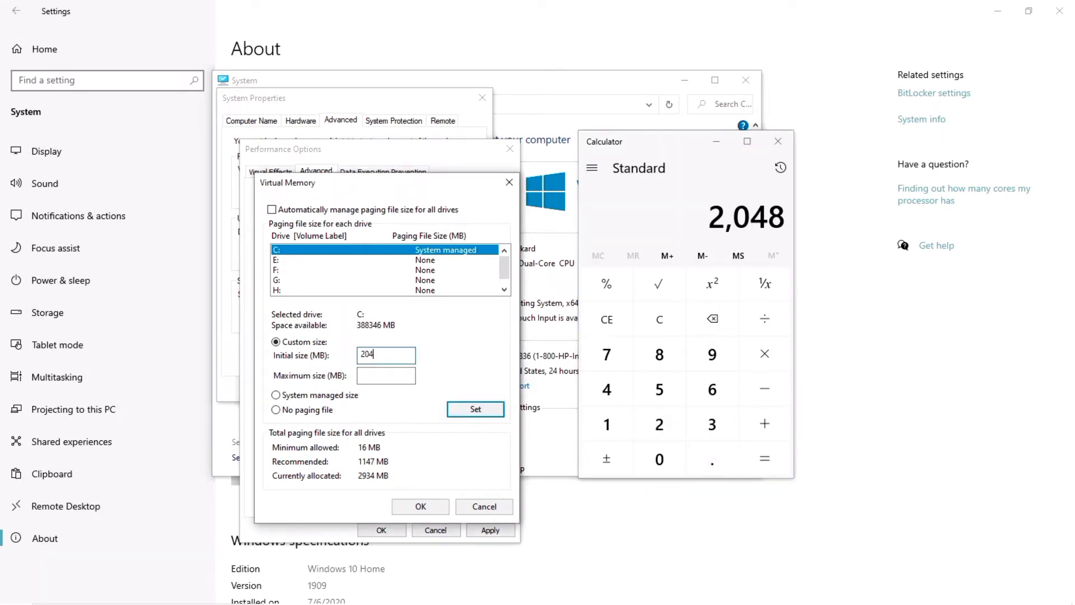
type("8")
key("Tab")
type("2048")
key("Tab")
key("Tab")
key("Return")
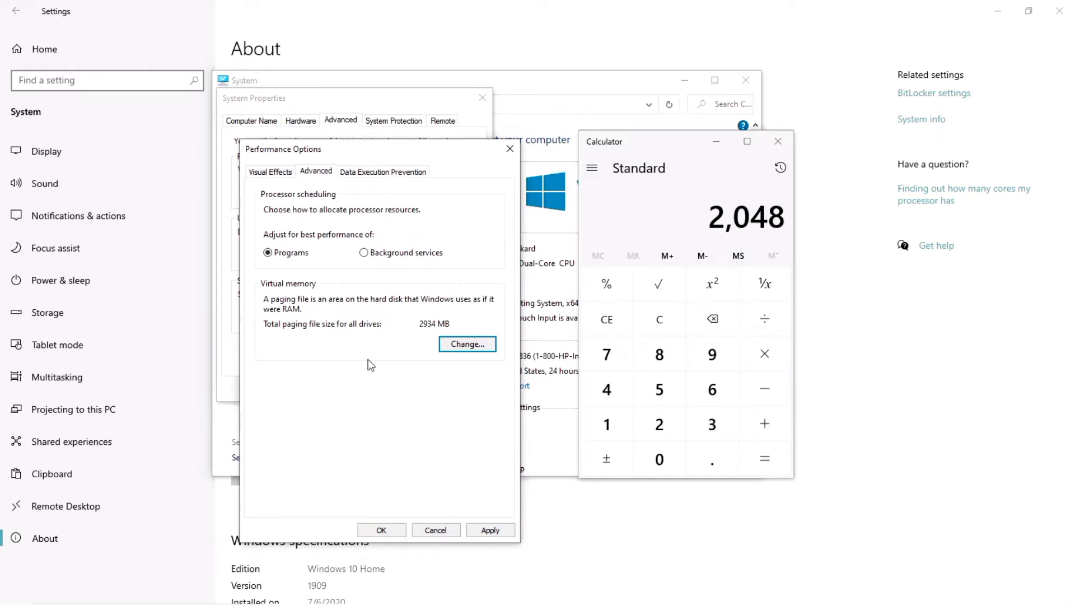
key("Tab")
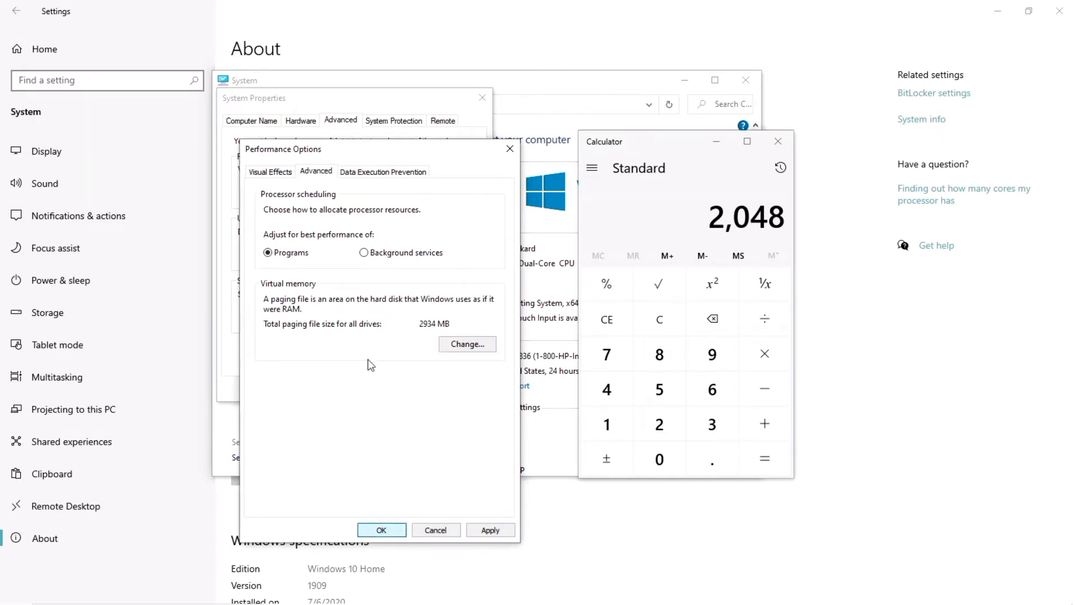
key("Return")
left_click(361, 386)
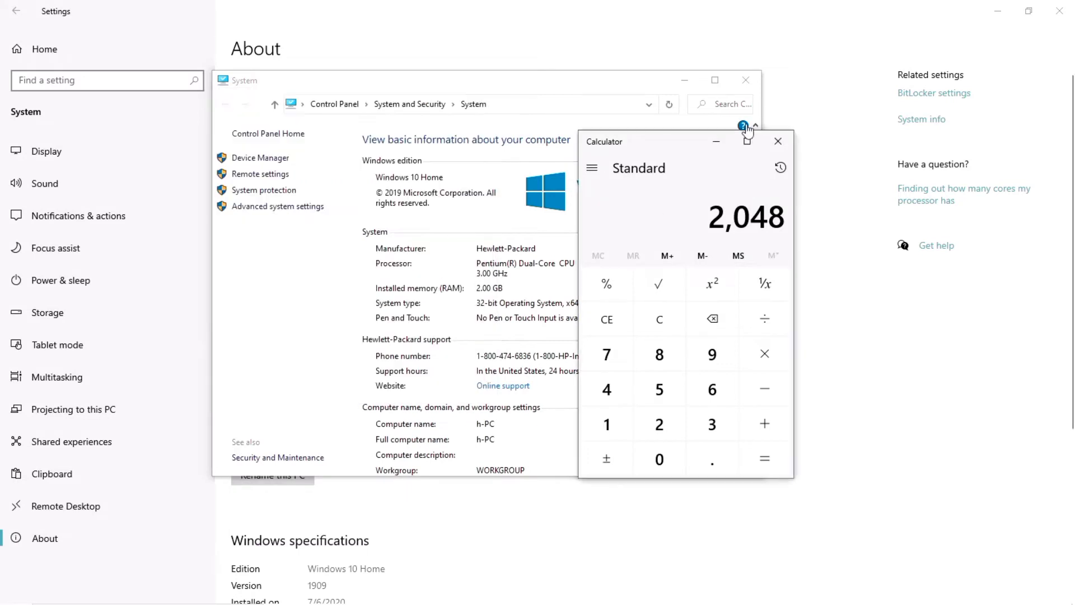
Close the Calculator and System windows and minimize Settings to return to the desktop.
left_click(778, 144)
left_click(746, 80)
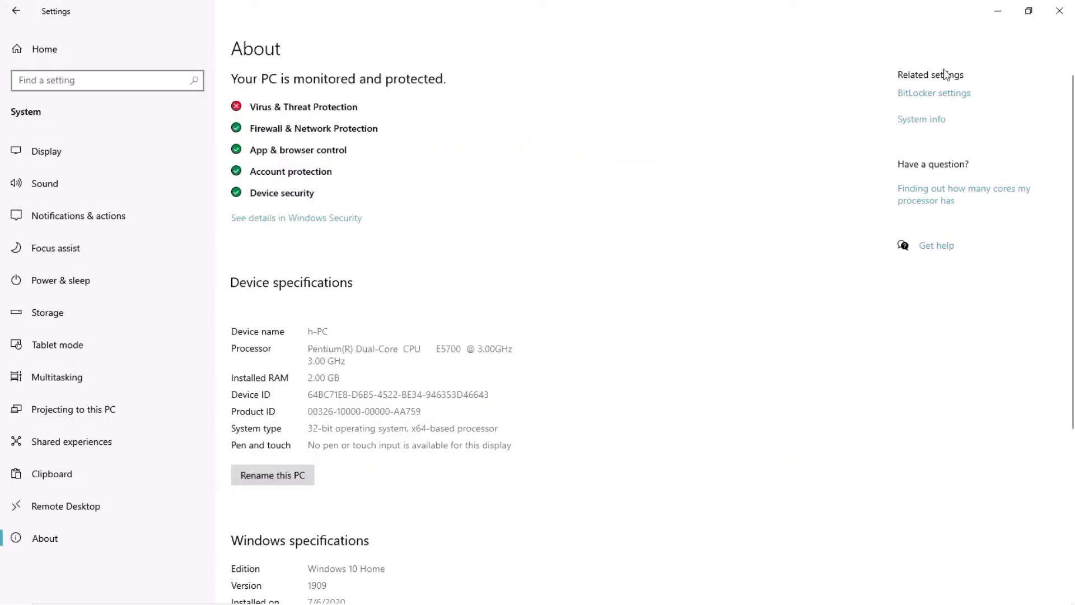
left_click(997, 12)
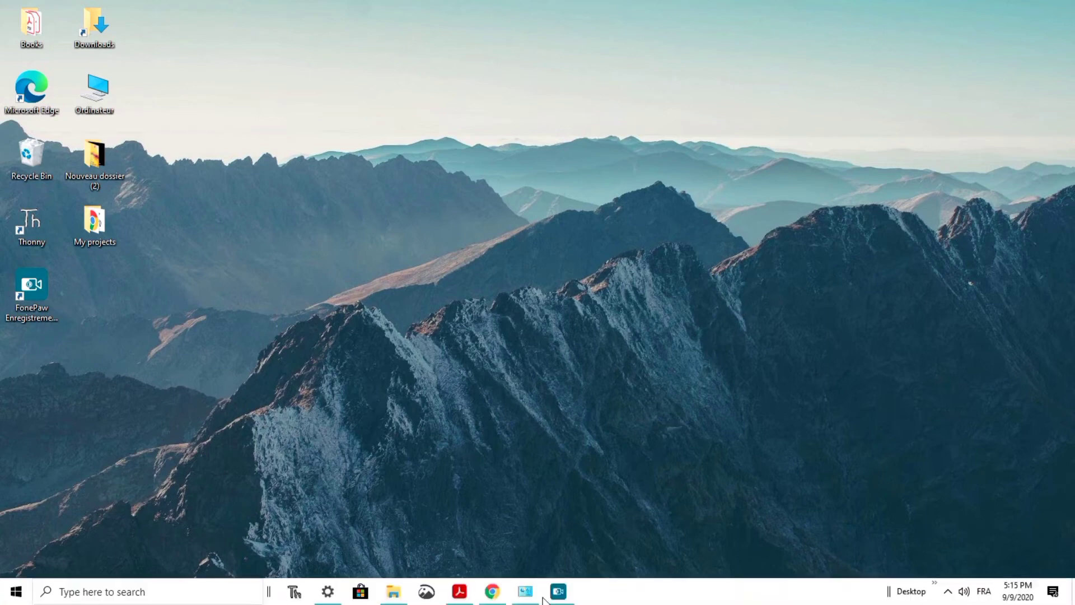
Switch to Chrome to review the installed extensions and apps, and minimize the browser.
left_click(492, 591)
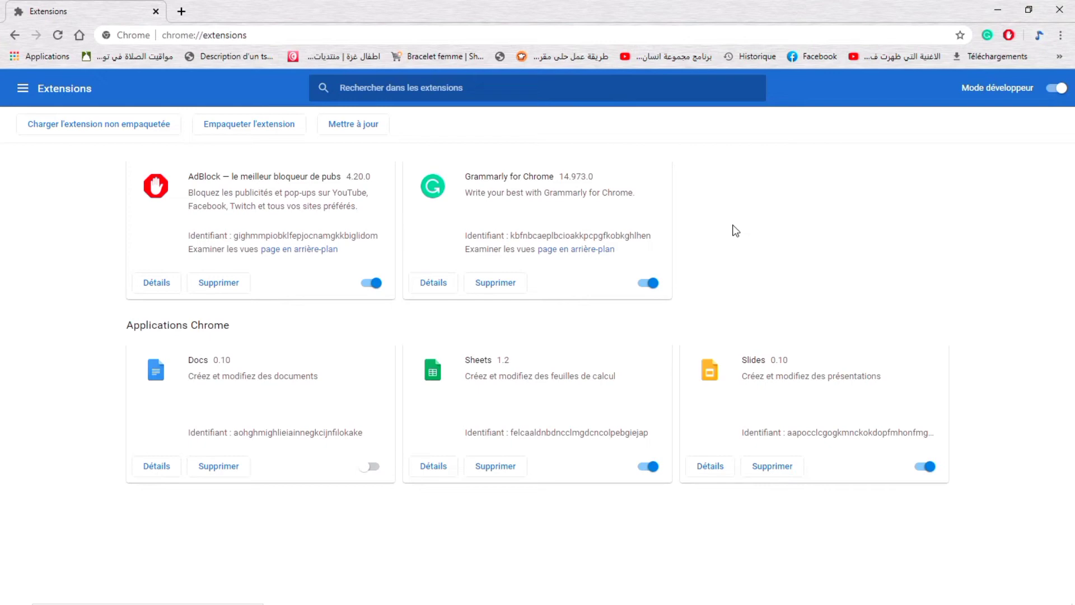
left_click(998, 9)
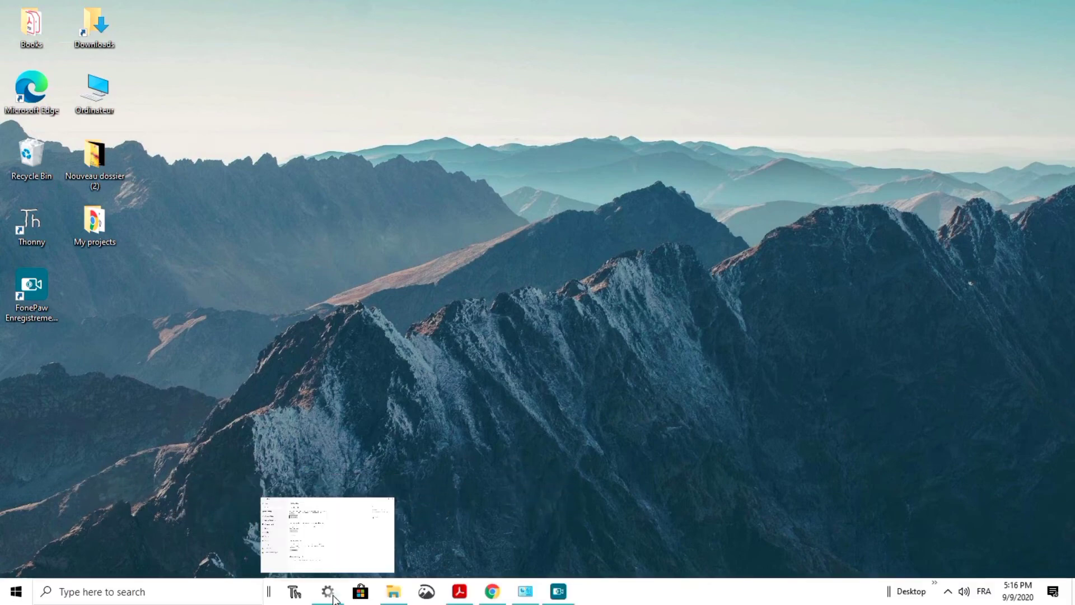
Switch to Settings, view the Recovery options for resetting the PC under Update & Security, and minimize the window.
left_click(330, 594)
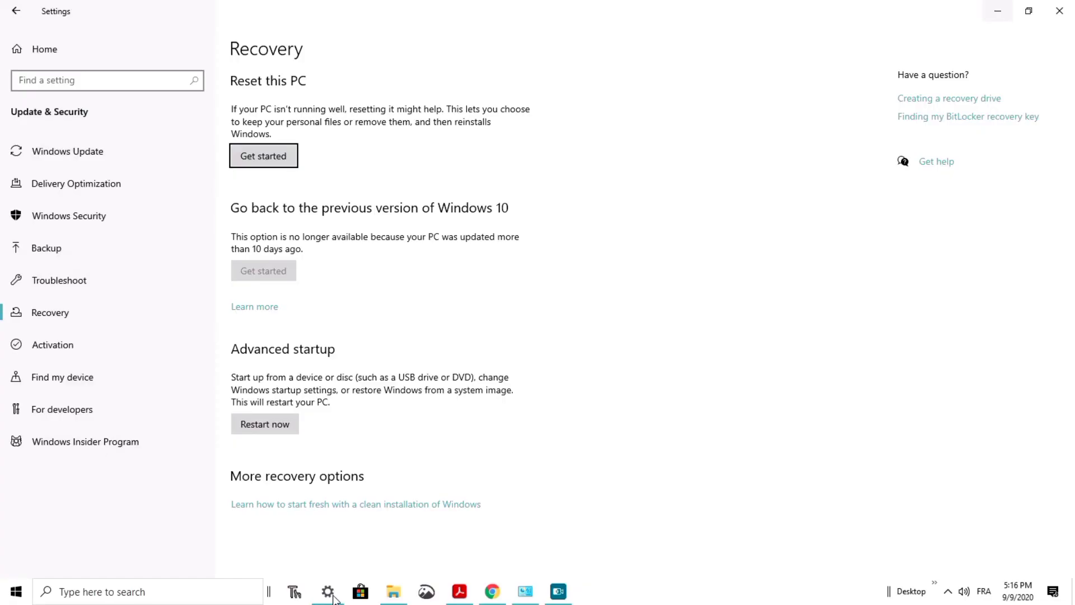
left_click(54, 52)
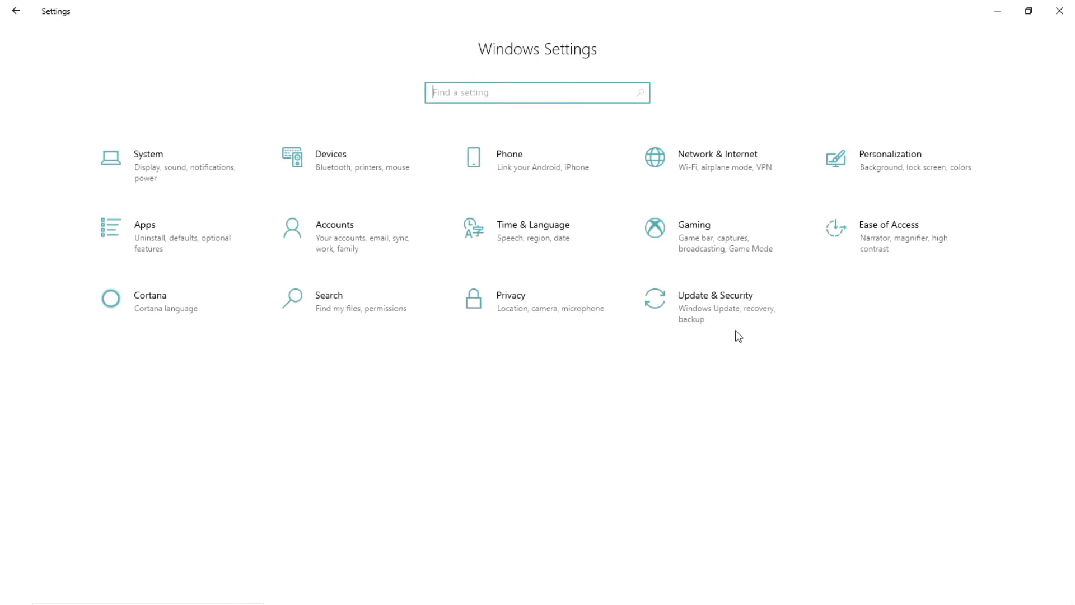
left_click(718, 306)
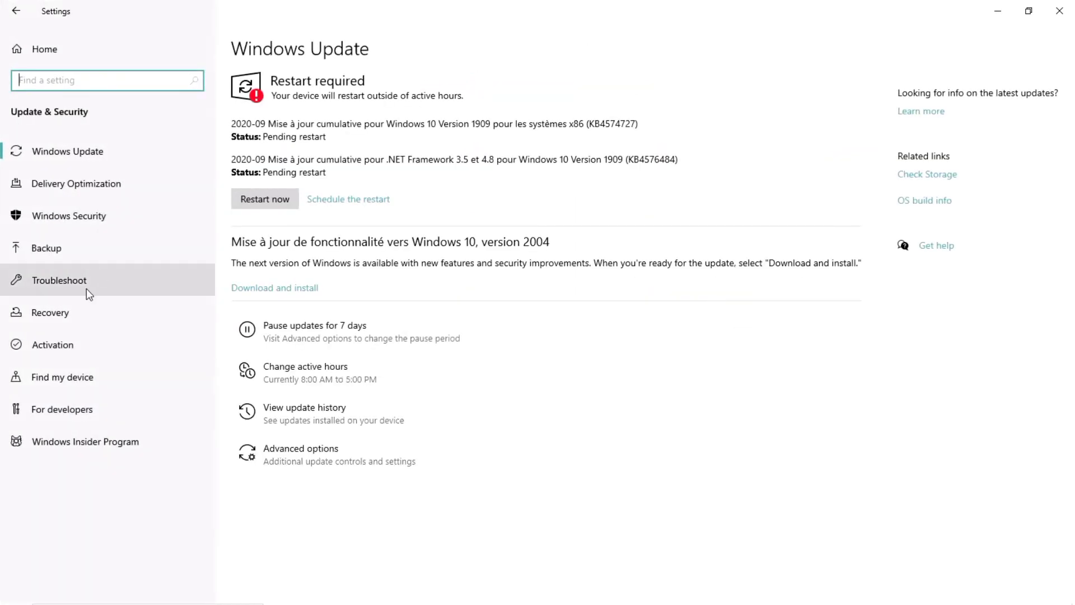
left_click(74, 314)
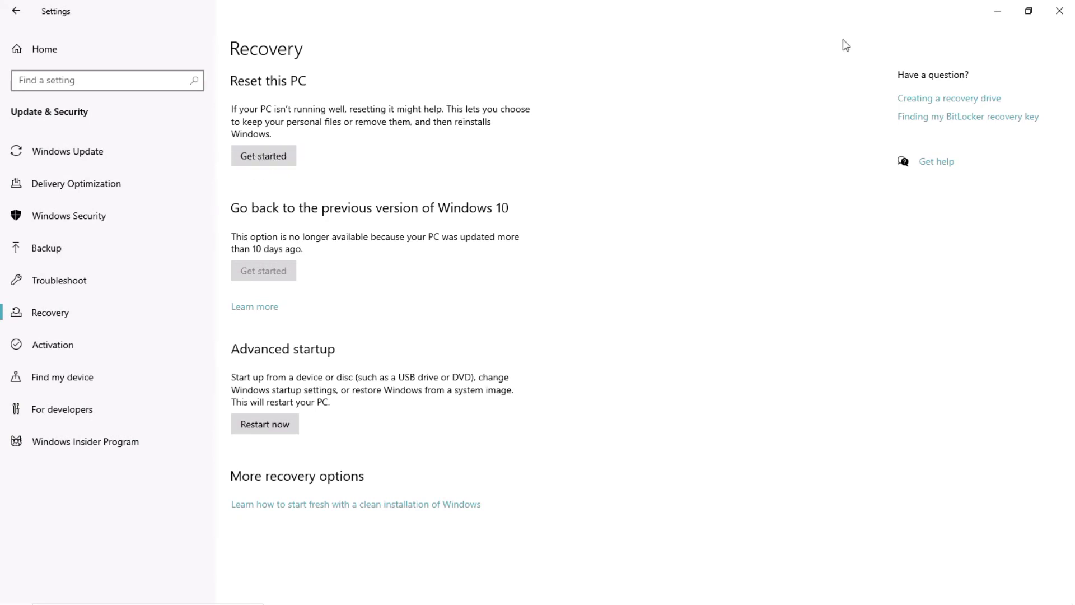
left_click(1000, 12)
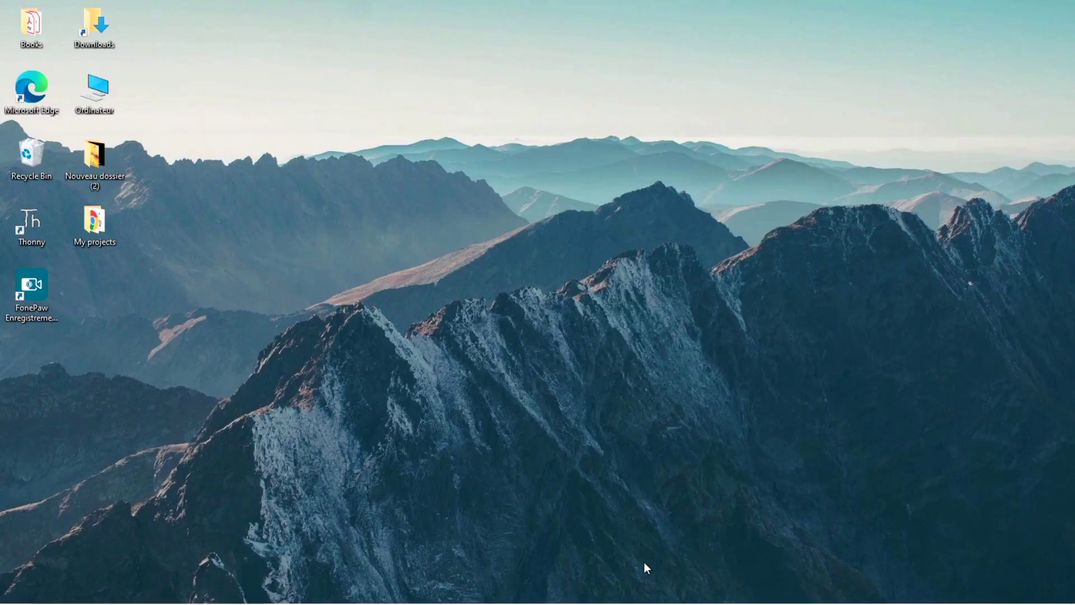
mouse_move(641, 583)
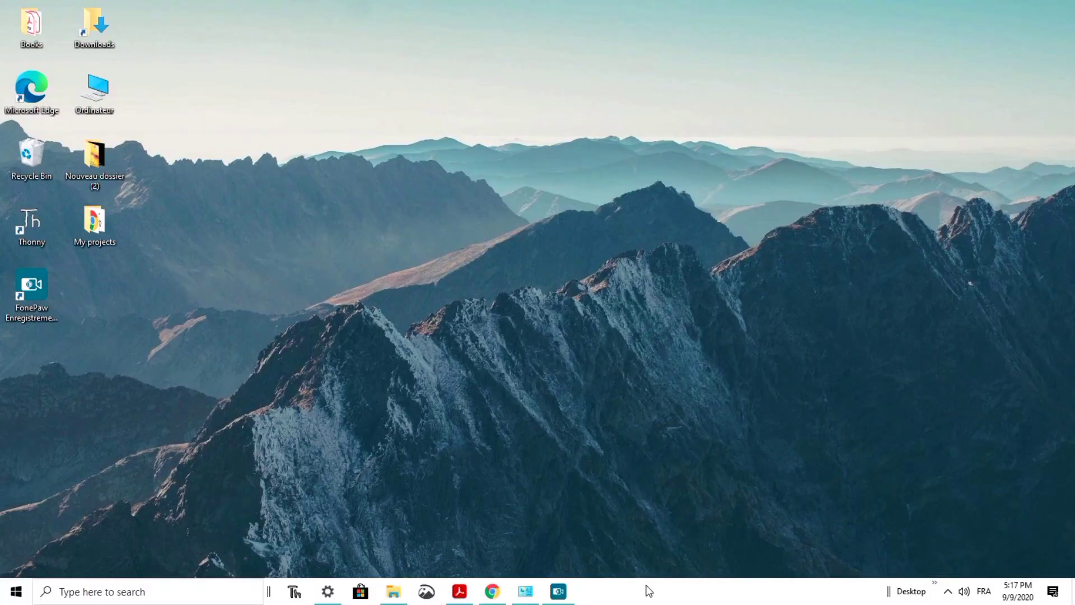